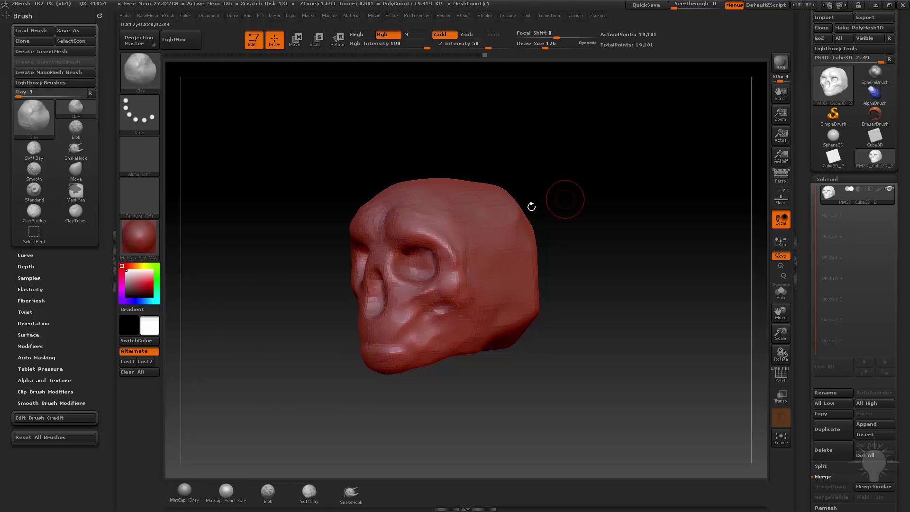
Switch the skull's material to MatCap Gray and inspect it from several angles.
{"action": "left_click", "coordinate": [155, 244]}
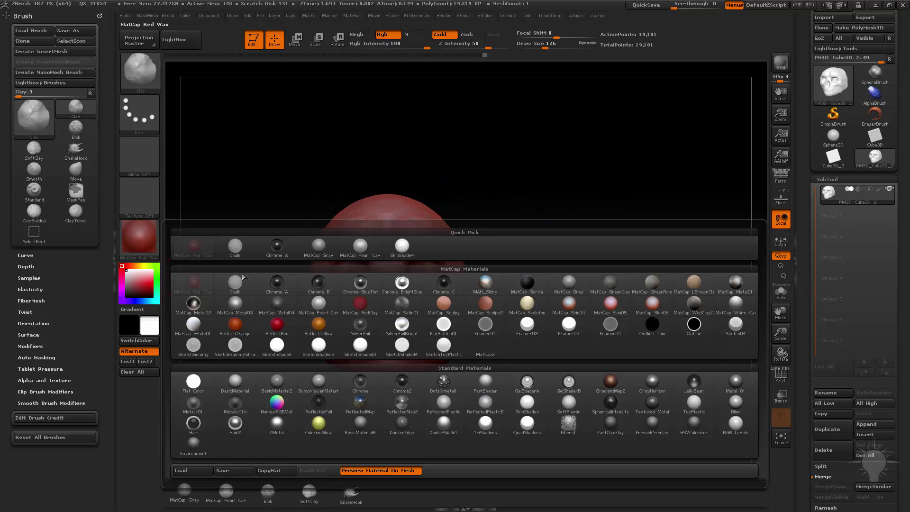
{"action": "left_click", "coordinate": [322, 247]}
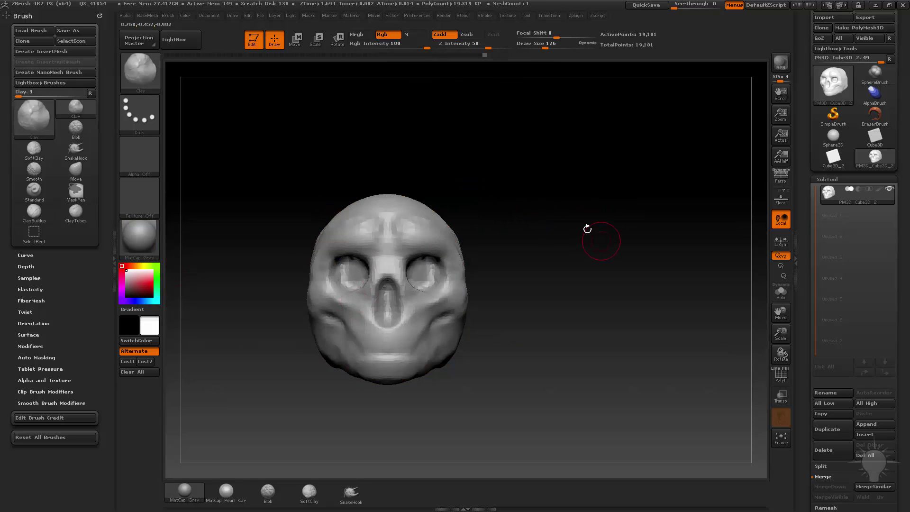
{"action": "left_click_drag", "start_coordinate": [587, 229], "coordinate": [574, 264]}
{"action": "mouse_move", "coordinate": [471, 286]}
{"action": "left_mouse_down"}
{"action": "mouse_move", "coordinate": [386, 154]}
{"action": "mouse_move", "coordinate": [447, 148]}
{"action": "mouse_move", "coordinate": [604, 161]}
{"action": "mouse_move", "coordinate": [609, 177]}
{"action": "mouse_move", "coordinate": [654, 179]}
{"action": "mouse_move", "coordinate": [593, 176]}
{"action": "mouse_move", "coordinate": [616, 179]}
{"action": "mouse_move", "coordinate": [533, 155]}
{"action": "mouse_move", "coordinate": [484, 218]}
{"action": "mouse_move", "coordinate": [581, 193]}
{"action": "mouse_move", "coordinate": [446, 252]}
{"action": "left_mouse_up"}
Set the skull's material back to MatCap Red Wax and view its shading.
{"action": "left_click", "coordinate": [152, 233]}
{"action": "left_click", "coordinate": [252, 282]}
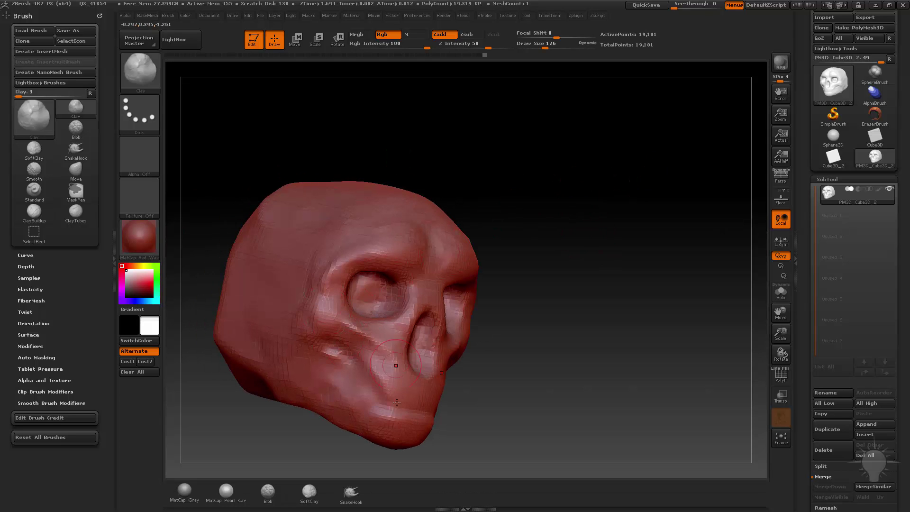
{"action": "left_click_drag", "start_coordinate": [550, 335], "coordinate": [519, 308]}
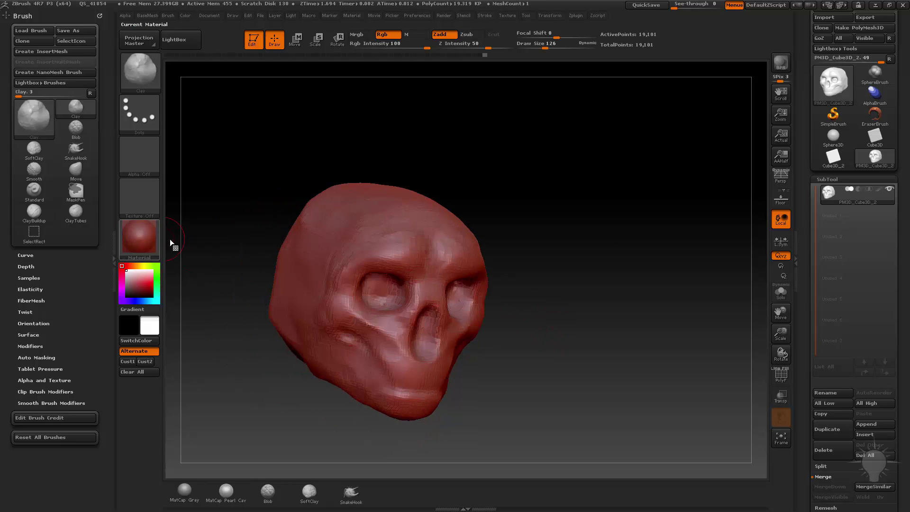
Try the Chrome BlueTint MatCap material on the skull and view its reflections.
{"action": "left_click", "coordinate": [142, 237]}
{"action": "left_click", "coordinate": [350, 300]}
{"action": "left_click_drag", "start_coordinate": [587, 199], "coordinate": [480, 201]}
Try the MatCap GreenClay material on the skull and view it from another angle.
{"action": "left_click", "coordinate": [154, 242]}
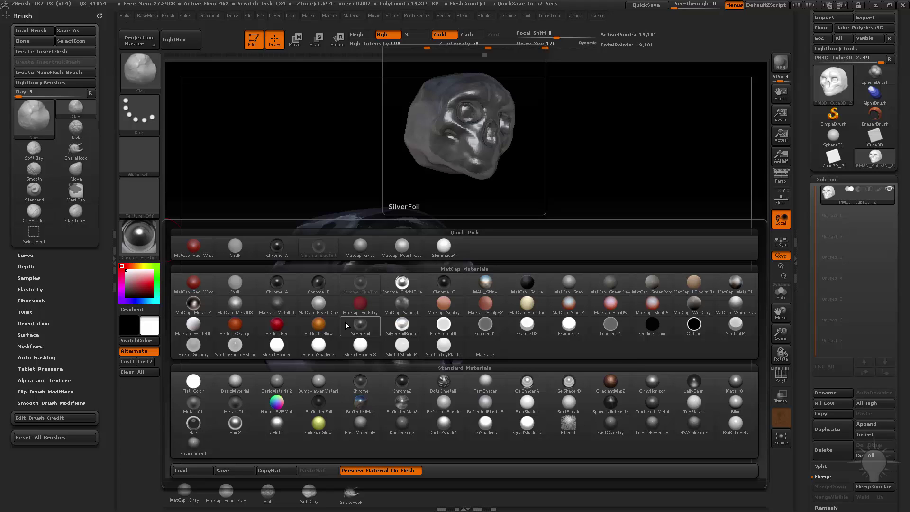
{"action": "left_click", "coordinate": [611, 282]}
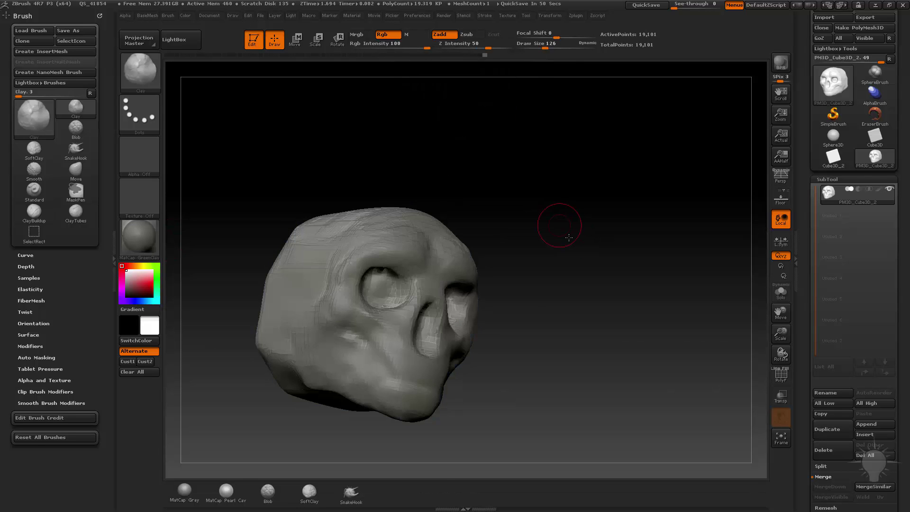
{"action": "left_click_drag", "start_coordinate": [569, 237], "coordinate": [673, 247]}
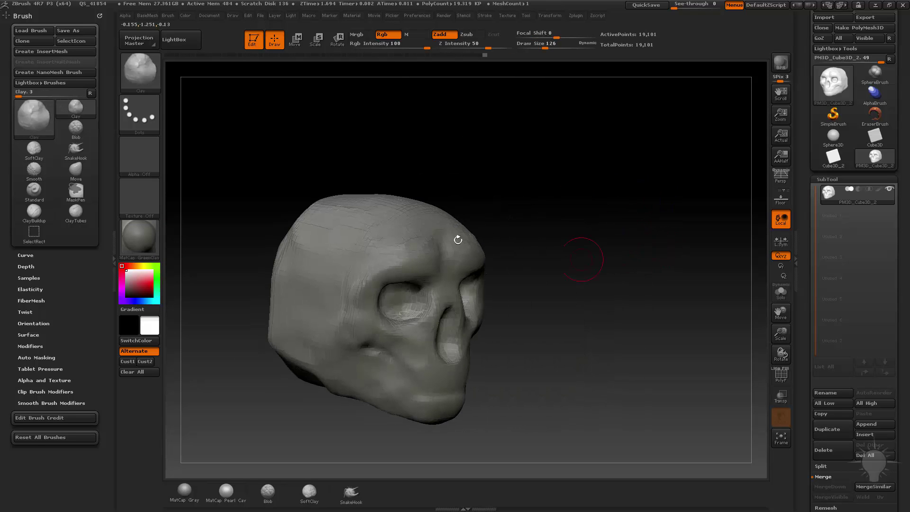
Browse the MatCap and Standard materials and apply MatCap Gray to the skull.
{"action": "left_click", "coordinate": [130, 235]}
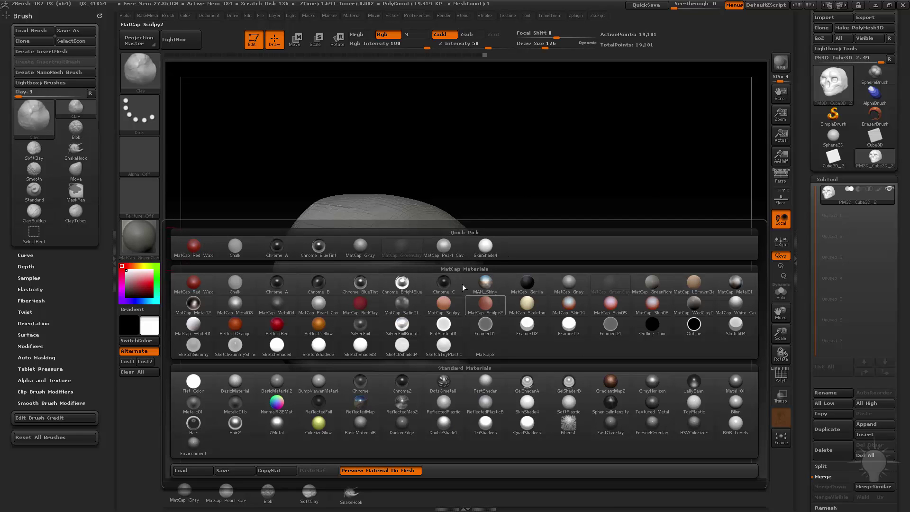
{"action": "mouse_move", "coordinate": [447, 286]}
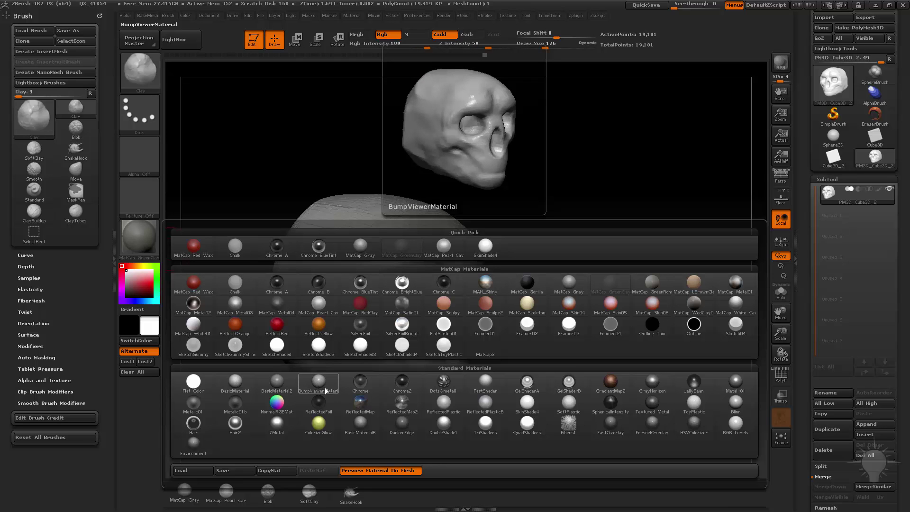
{"action": "left_click", "coordinate": [573, 285]}
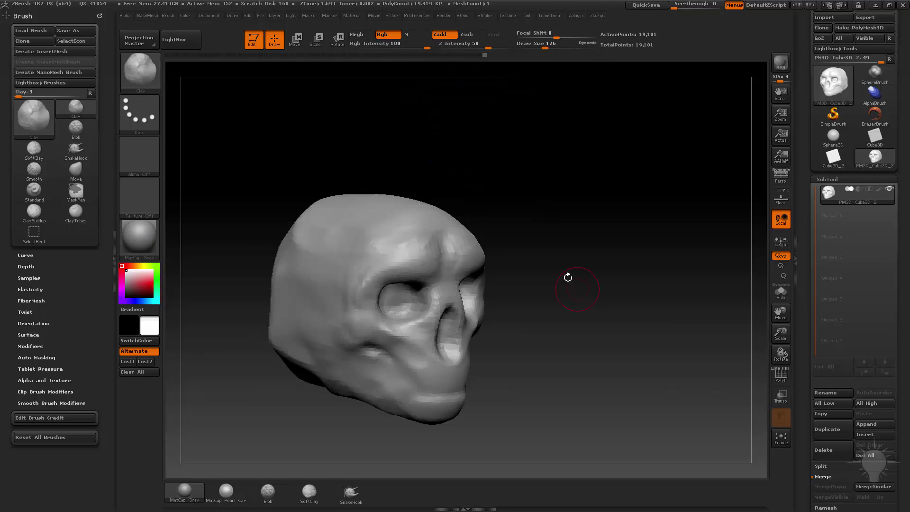
{"action": "left_click_drag", "start_coordinate": [569, 279], "coordinate": [554, 256]}
{"action": "left_click_drag", "start_coordinate": [552, 291], "coordinate": [563, 262]}
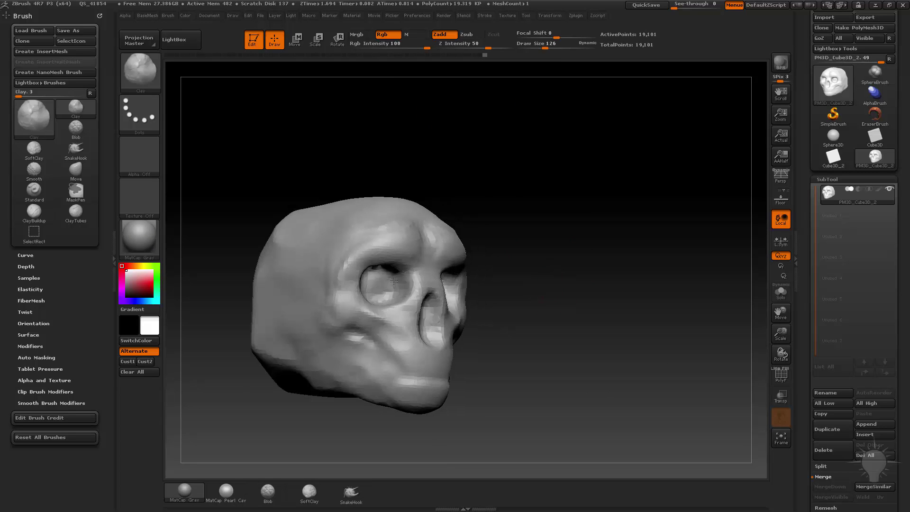
Carve deep hollows below both cheekbones with the Clay brush at a draw size of 160.
{"action": "key", "text": "s"}
{"action": "mouse_move", "coordinate": [371, 309]}
{"action": "left_mouse_down"}
{"action": "mouse_move", "coordinate": [341, 303]}
{"action": "mouse_move", "coordinate": [372, 319]}
{"action": "left_mouse_up"}
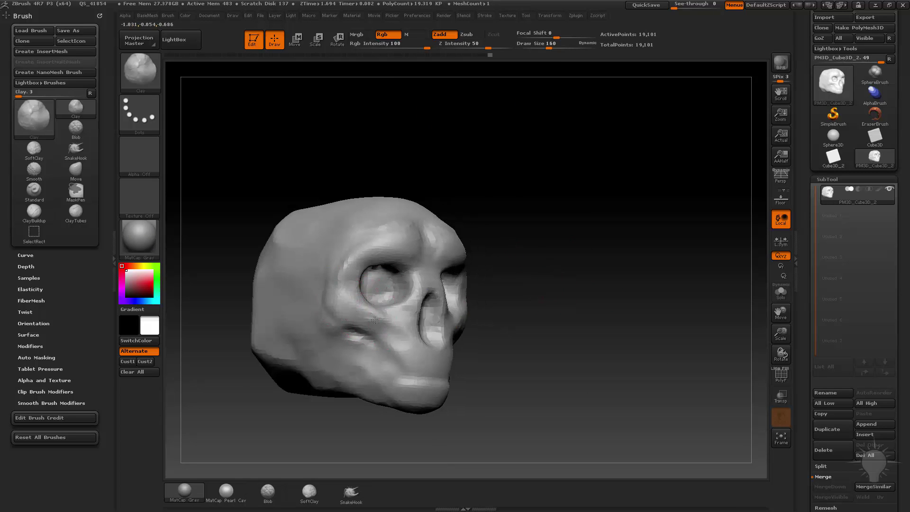
{"action": "left_click_drag", "start_coordinate": [514, 306], "coordinate": [458, 284]}
{"action": "left_click_drag", "start_coordinate": [345, 290], "coordinate": [360, 287]}
{"action": "left_click_drag", "start_coordinate": [515, 307], "coordinate": [453, 309]}
{"action": "mouse_move", "coordinate": [451, 291]}
{"action": "left_mouse_down"}
{"action": "mouse_move", "coordinate": [421, 321]}
{"action": "mouse_move", "coordinate": [419, 348]}
{"action": "left_mouse_up"}
{"action": "left_click_drag", "start_coordinate": [591, 305], "coordinate": [663, 309]}
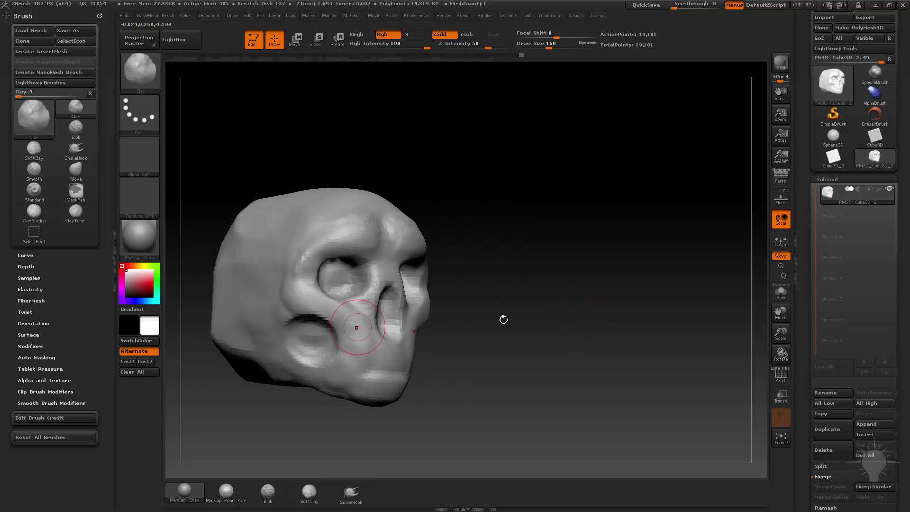
{"action": "left_click_drag", "start_coordinate": [502, 319], "coordinate": [578, 251]}
{"action": "left_click_drag", "start_coordinate": [584, 285], "coordinate": [568, 274], "text": "alt"}
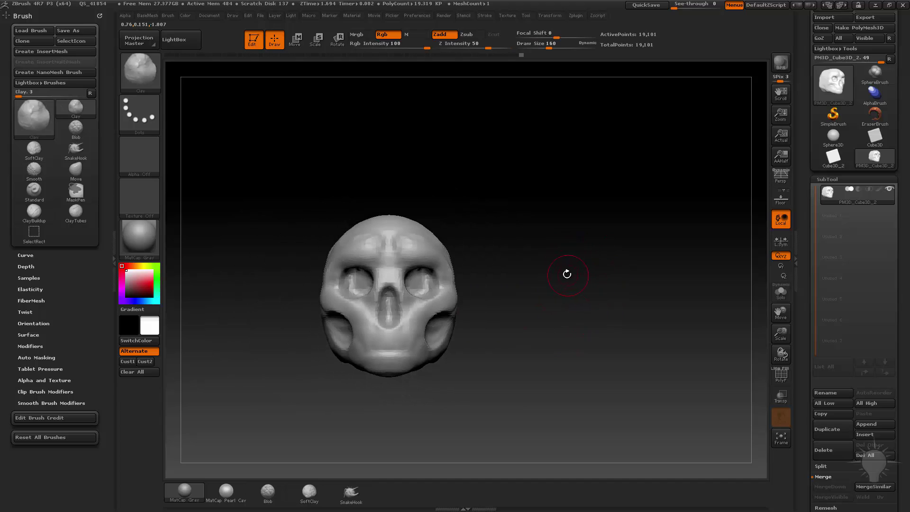
Replace the docked Brush palette with the Light palette.
{"action": "left_click", "coordinate": [100, 17]}
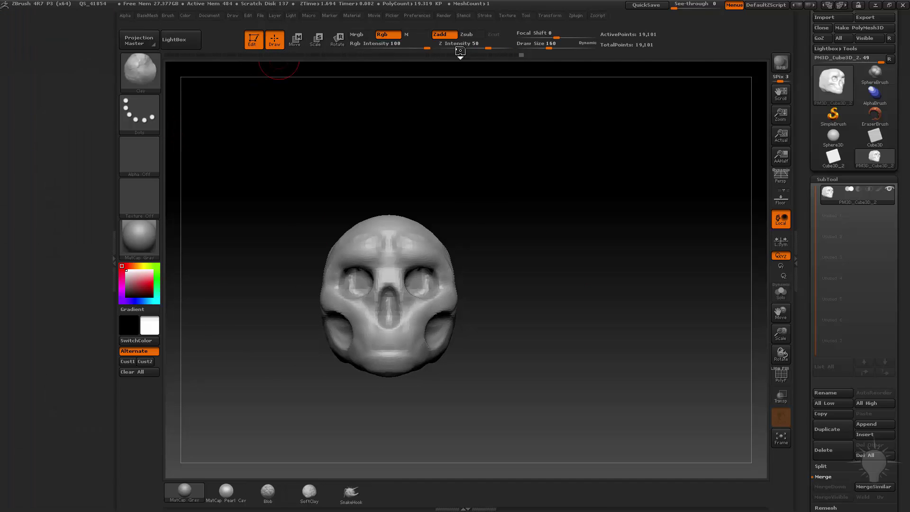
{"action": "left_click", "coordinate": [293, 16]}
{"action": "left_click", "coordinate": [285, 25]}
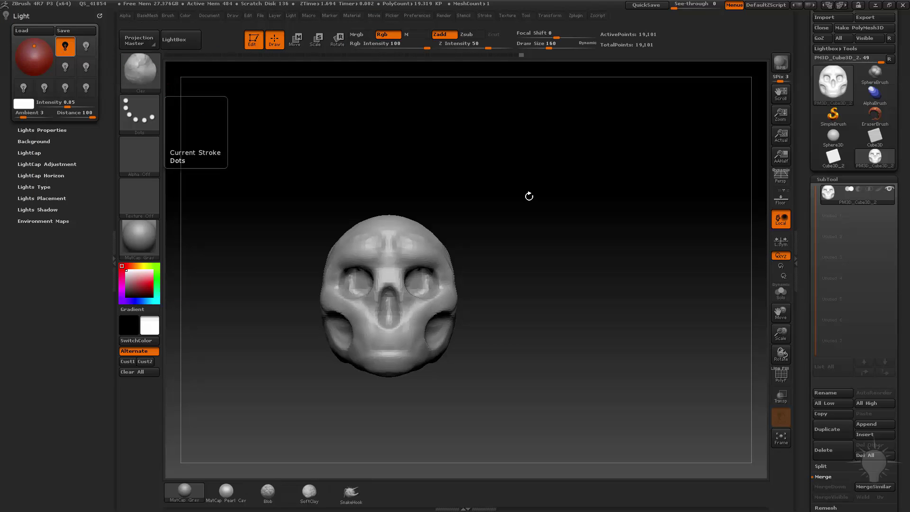
{"action": "mouse_move", "coordinate": [528, 195]}
{"action": "left_mouse_down"}
{"action": "mouse_move", "coordinate": [526, 218]}
{"action": "mouse_move", "coordinate": [528, 208]}
{"action": "left_mouse_up"}
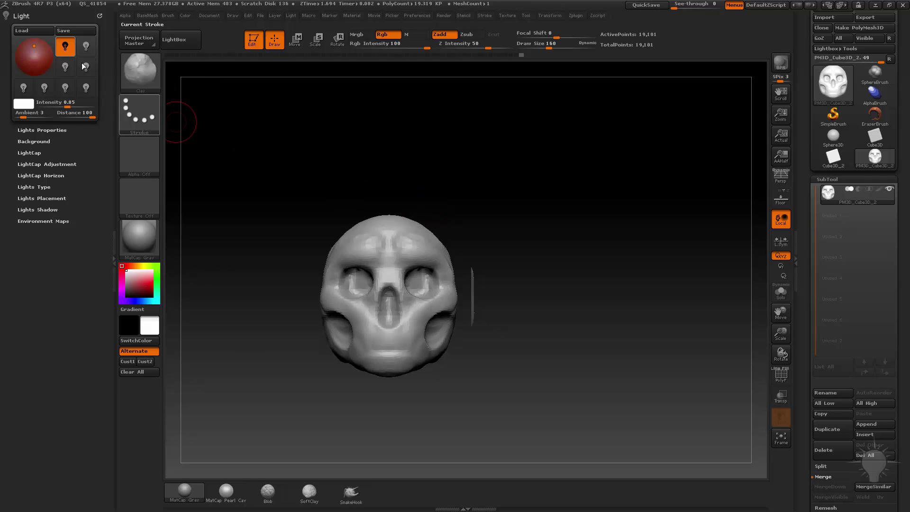
Try different light placements on the preview sphere and run a BPR render of the skull with MatCap Gray.
{"action": "left_click_drag", "start_coordinate": [41, 56], "coordinate": [30, 51]}
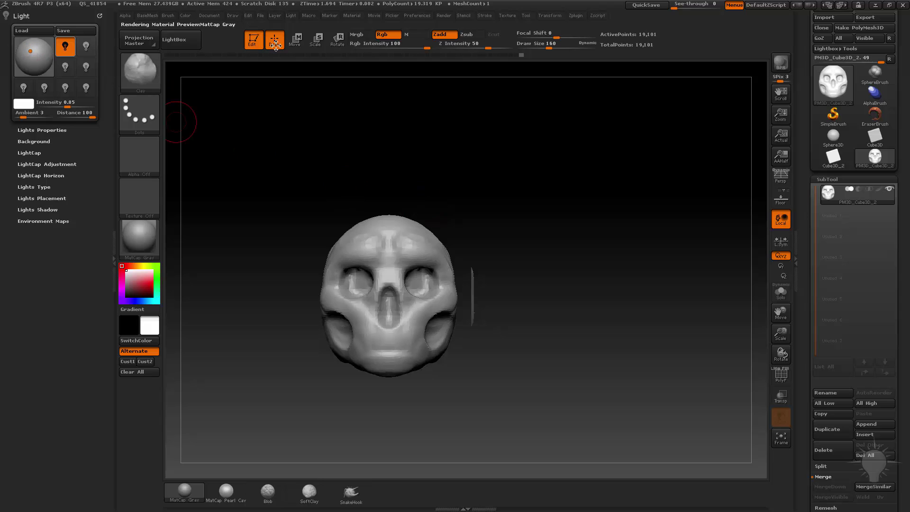
{"action": "left_click", "coordinate": [781, 71]}
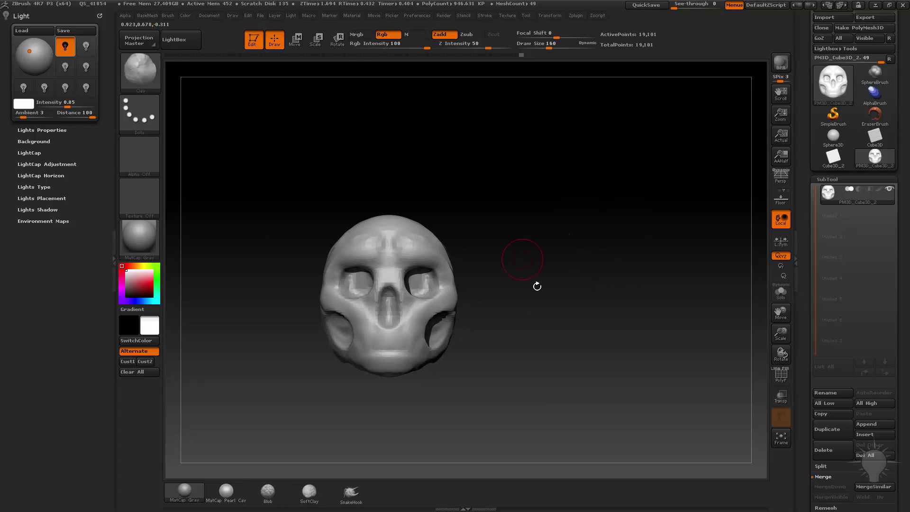
{"action": "left_click_drag", "start_coordinate": [329, 126], "coordinate": [366, 138]}
{"action": "left_click", "coordinate": [40, 60]}
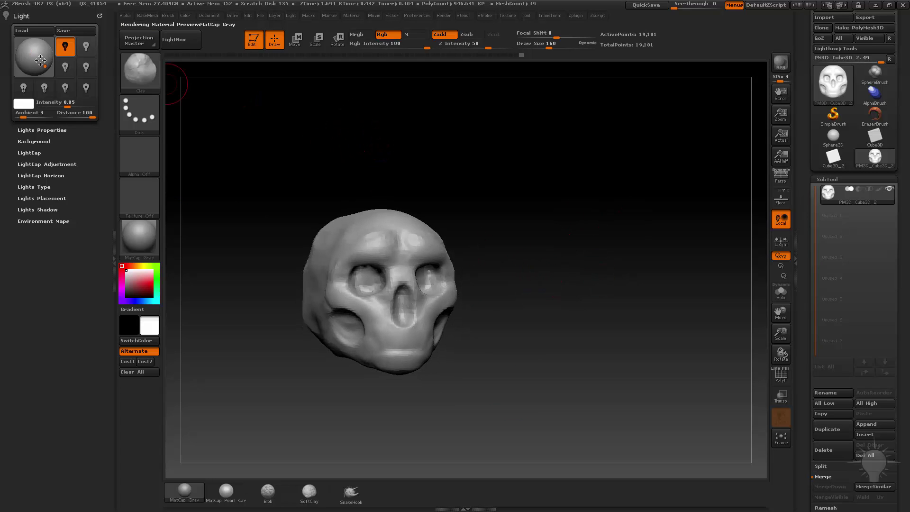
{"action": "left_click_drag", "start_coordinate": [40, 61], "coordinate": [41, 52]}
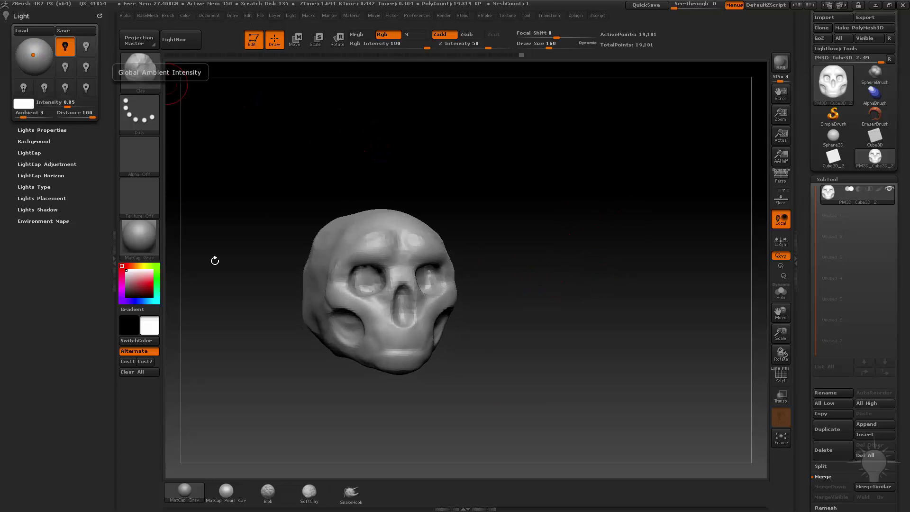
Apply the standard material BasicMaterial to the skull and view it from another angle.
{"action": "mouse_move", "coordinate": [129, 229]}
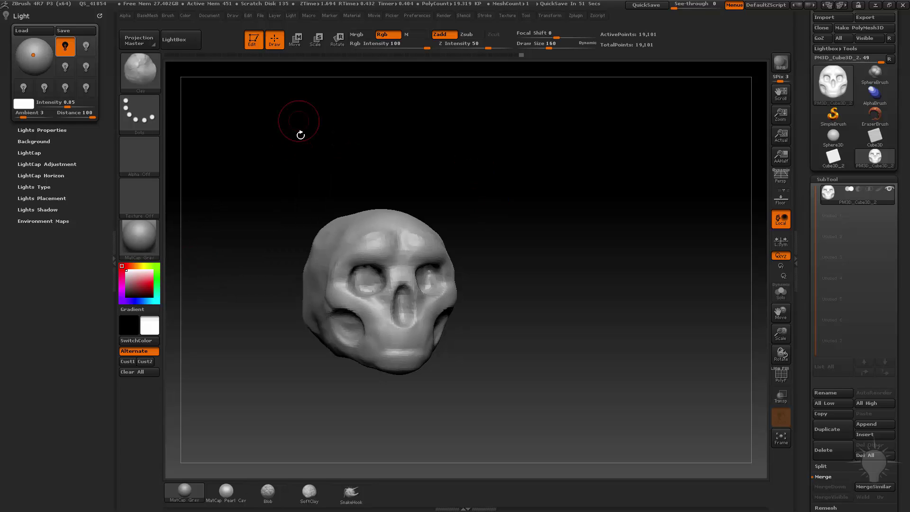
{"action": "left_click", "coordinate": [139, 238]}
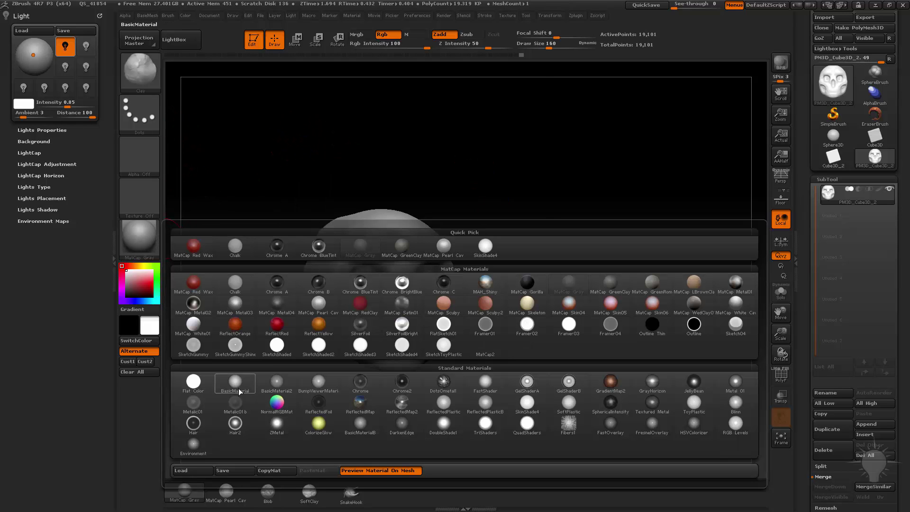
{"action": "left_click", "coordinate": [276, 384]}
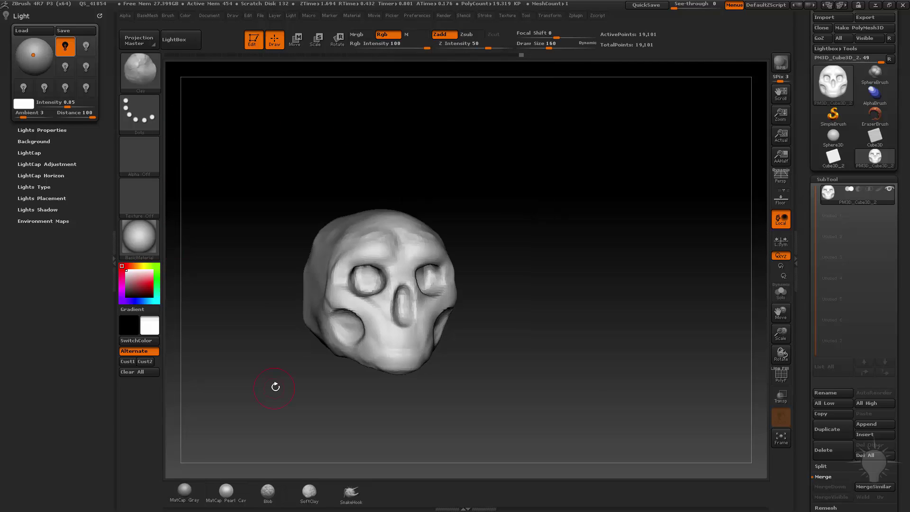
{"action": "mouse_move", "coordinate": [527, 242]}
{"action": "left_mouse_down"}
{"action": "mouse_move", "coordinate": [573, 260]}
{"action": "mouse_move", "coordinate": [529, 257]}
{"action": "left_mouse_up"}
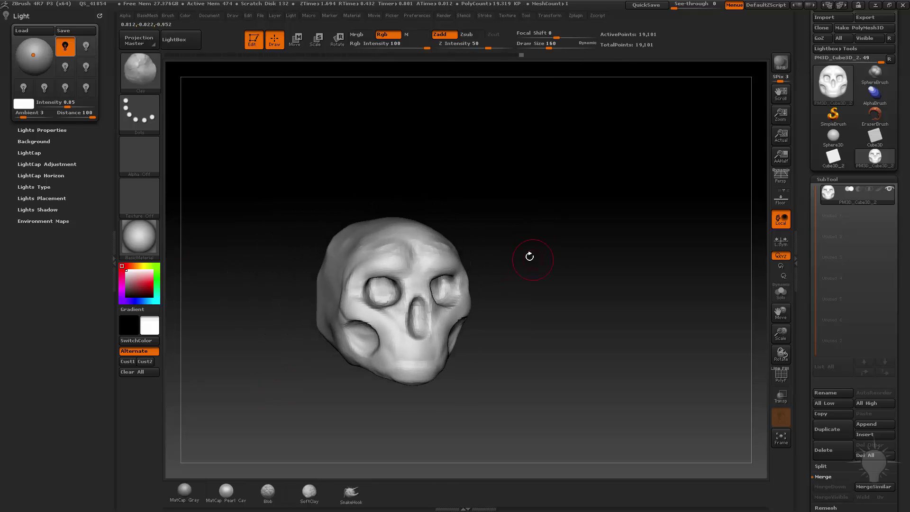
Move the first light toward the top of the preview sphere and switch on the second light.
{"action": "mouse_move", "coordinate": [40, 53]}
{"action": "left_mouse_down"}
{"action": "mouse_move", "coordinate": [28, 60]}
{"action": "mouse_move", "coordinate": [35, 44]}
{"action": "left_mouse_up"}
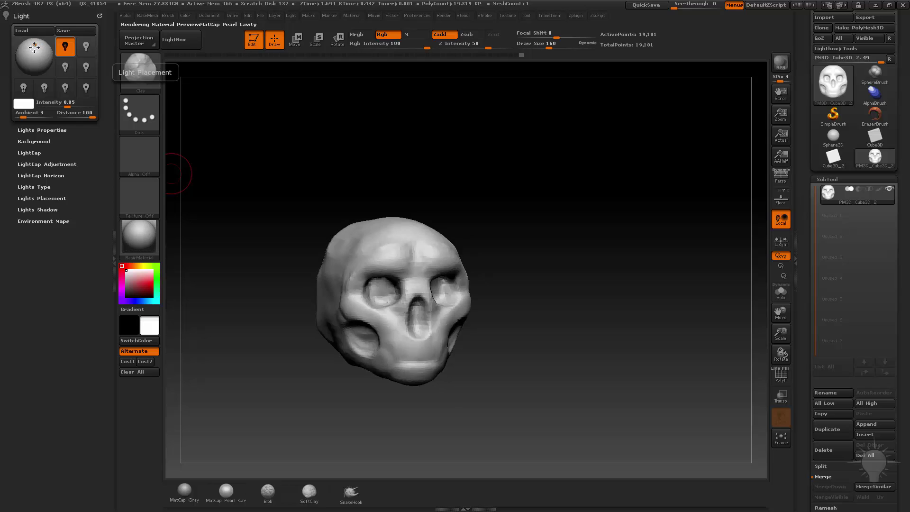
{"action": "left_click", "coordinate": [87, 54]}
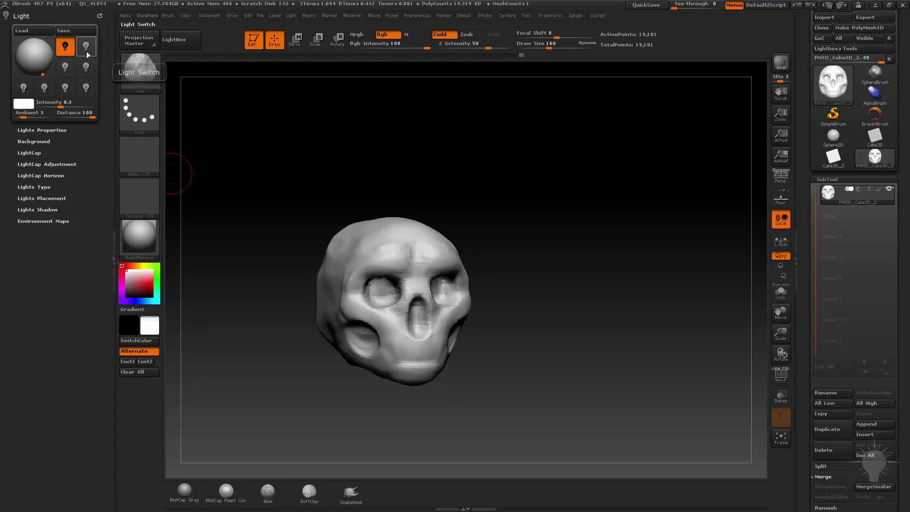
{"action": "left_click", "coordinate": [86, 47]}
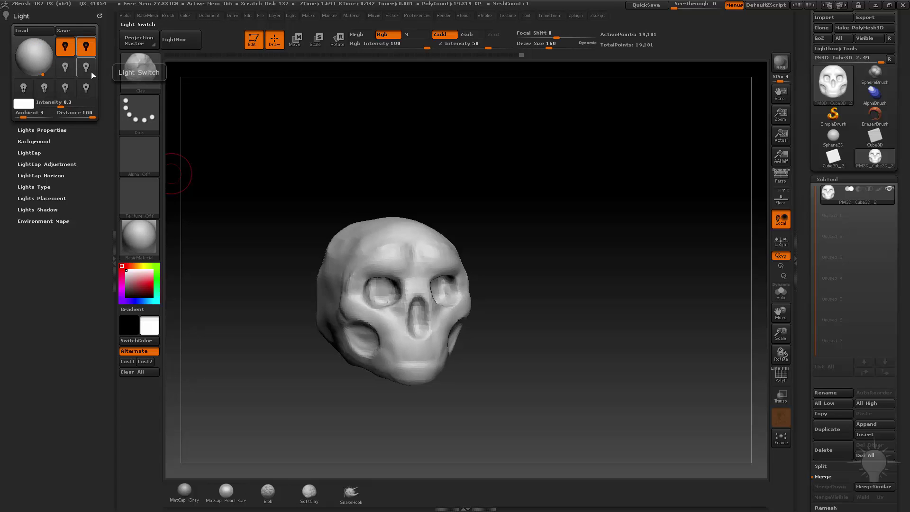
{"action": "left_click", "coordinate": [66, 69]}
{"action": "left_click", "coordinate": [66, 69]}
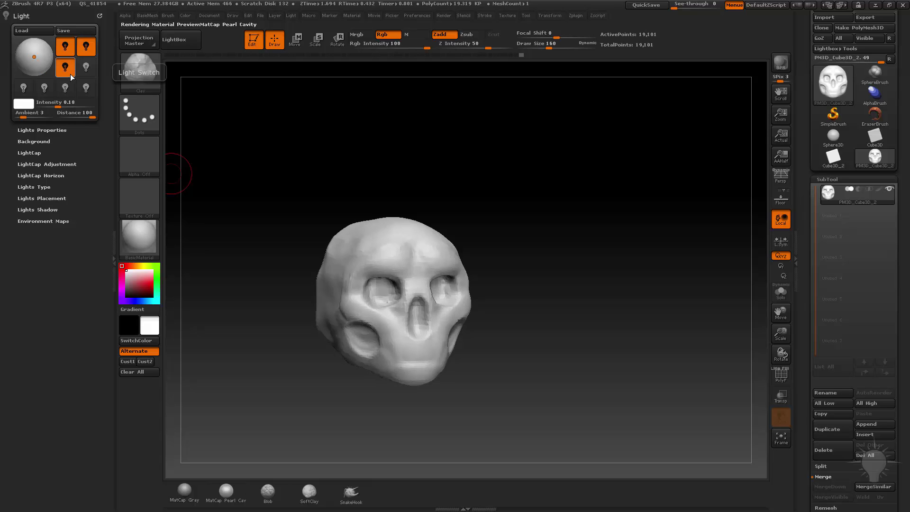
{"action": "left_click", "coordinate": [71, 75]}
Select the second light and set its colour to blue.
{"action": "left_click", "coordinate": [85, 56]}
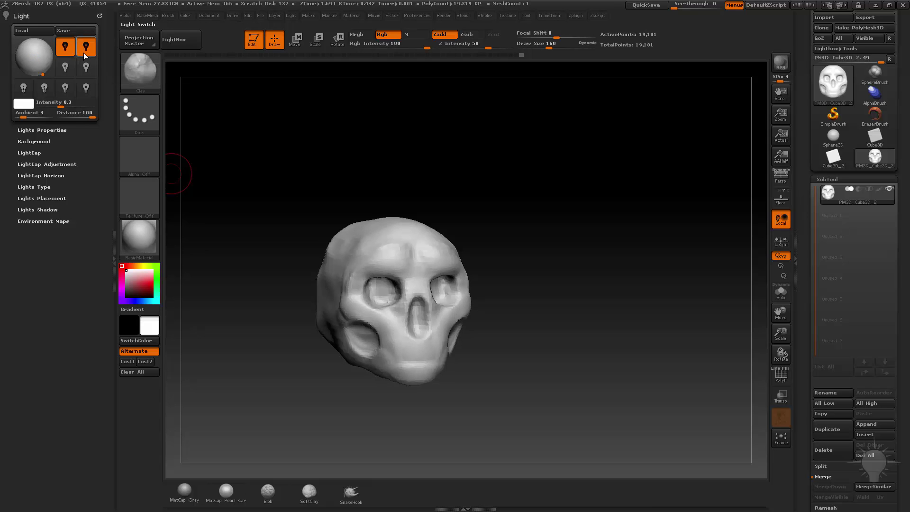
{"action": "left_click", "coordinate": [31, 104]}
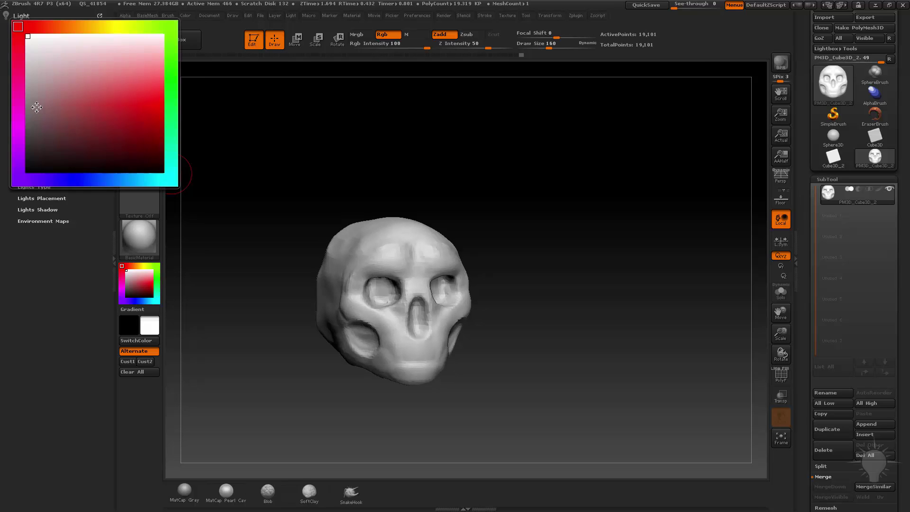
{"action": "left_click", "coordinate": [53, 180]}
{"action": "left_click_drag", "start_coordinate": [460, 99], "coordinate": [421, 103]}
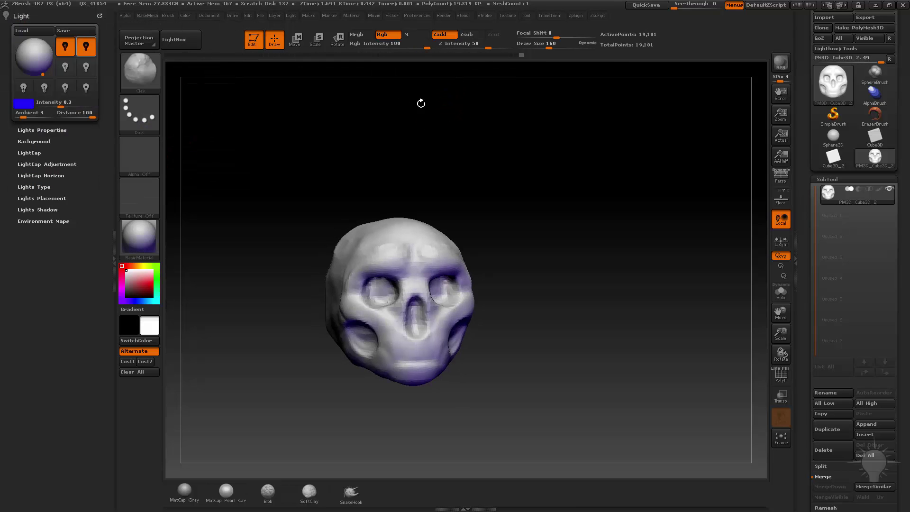
Reposition the blue light to the left side of the preview sphere and view the skull's side.
{"action": "left_click", "coordinate": [44, 62]}
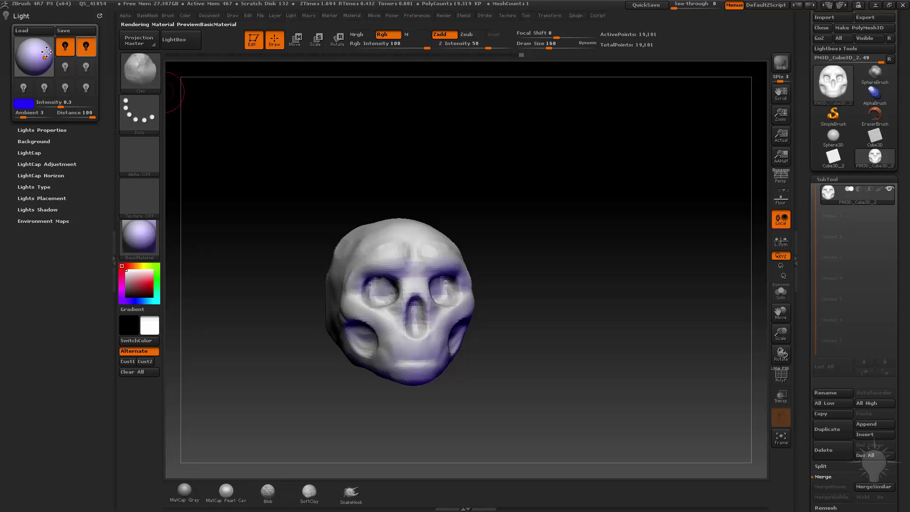
{"action": "mouse_move", "coordinate": [47, 51]}
{"action": "left_mouse_down"}
{"action": "mouse_move", "coordinate": [48, 65]}
{"action": "mouse_move", "coordinate": [23, 70]}
{"action": "mouse_move", "coordinate": [21, 50]}
{"action": "left_mouse_up"}
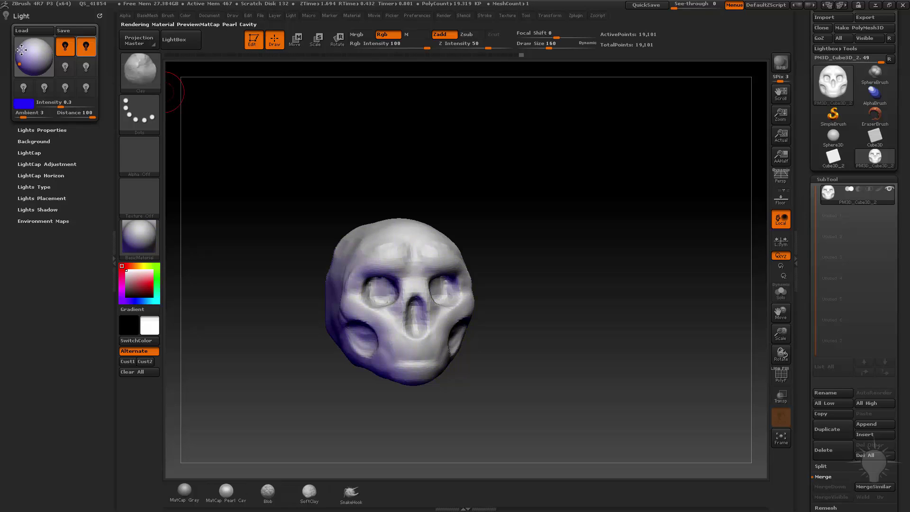
{"action": "left_click_drag", "start_coordinate": [591, 189], "coordinate": [611, 211]}
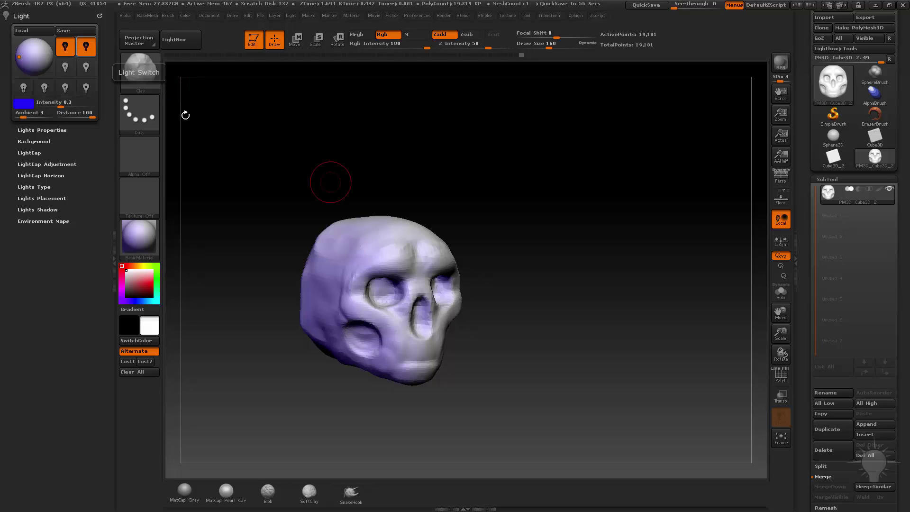
Switch off the blue second light, select the first light and move it to the top edge of the preview sphere.
{"action": "left_click", "coordinate": [91, 52]}
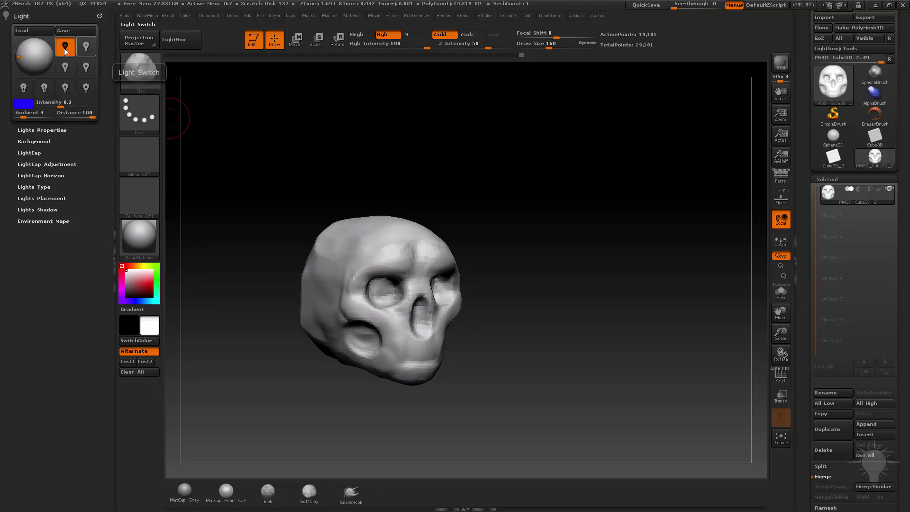
{"action": "left_click", "coordinate": [69, 51]}
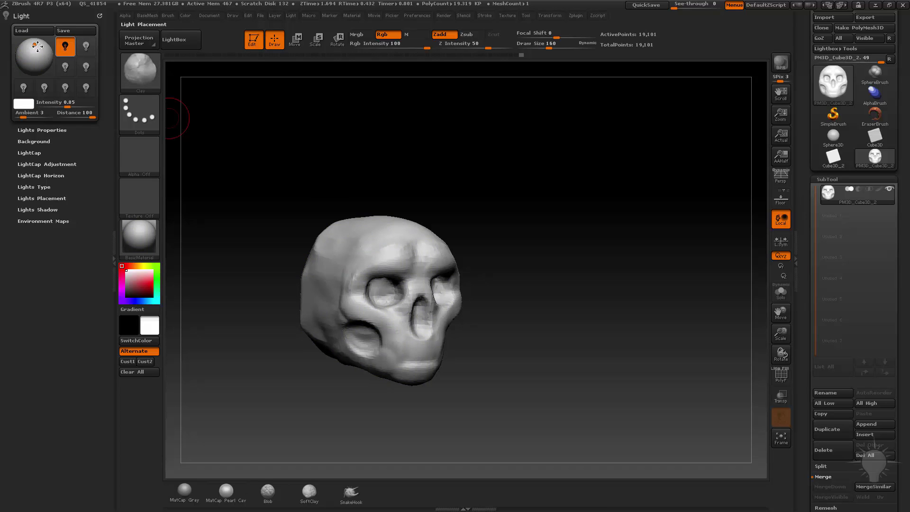
{"action": "mouse_move", "coordinate": [35, 45]}
{"action": "left_mouse_down"}
{"action": "mouse_move", "coordinate": [36, 58]}
{"action": "mouse_move", "coordinate": [34, 42]}
{"action": "left_mouse_up"}
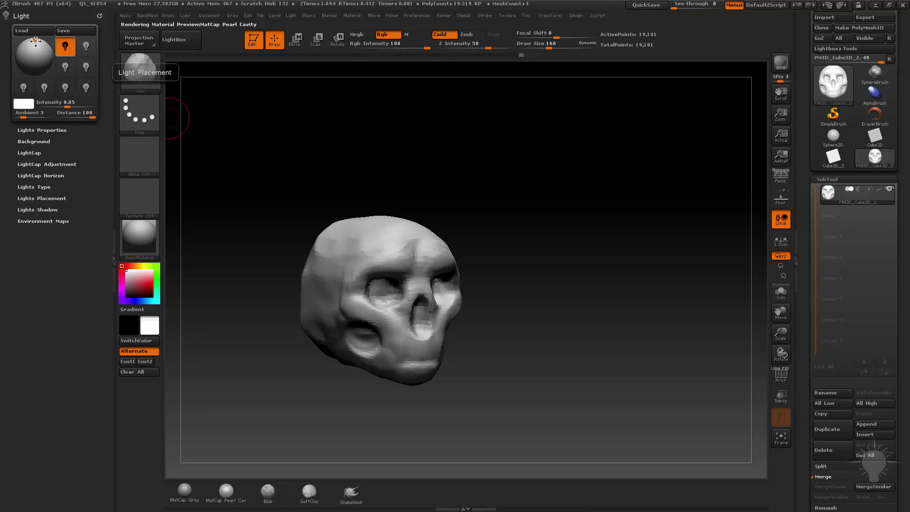
{"action": "left_click", "coordinate": [35, 40]}
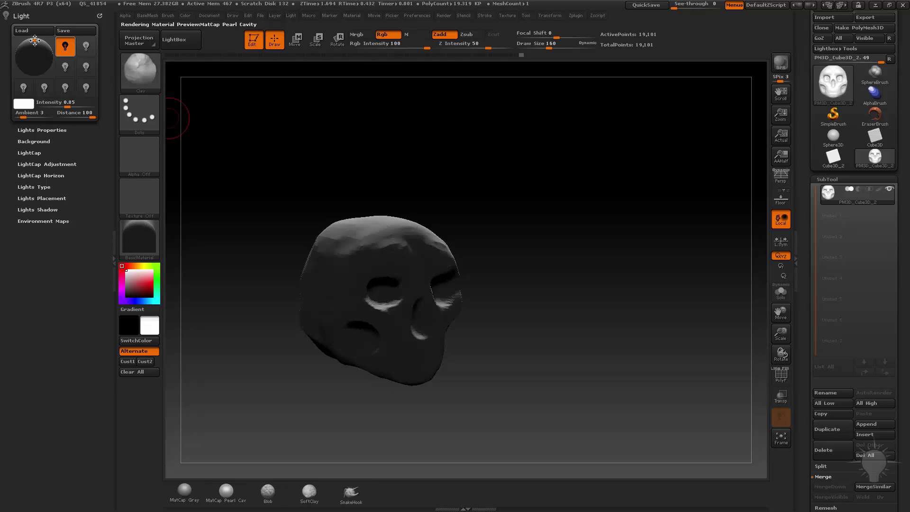
Move the first light back to the upper front of the preview sphere and rotate the skull toward a front view.
{"action": "mouse_move", "coordinate": [34, 40]}
{"action": "left_mouse_down"}
{"action": "mouse_move", "coordinate": [18, 55]}
{"action": "mouse_move", "coordinate": [42, 52]}
{"action": "mouse_move", "coordinate": [40, 62]}
{"action": "mouse_move", "coordinate": [33, 44]}
{"action": "left_mouse_up"}
{"action": "left_click", "coordinate": [28, 56]}
{"action": "left_click", "coordinate": [36, 55]}
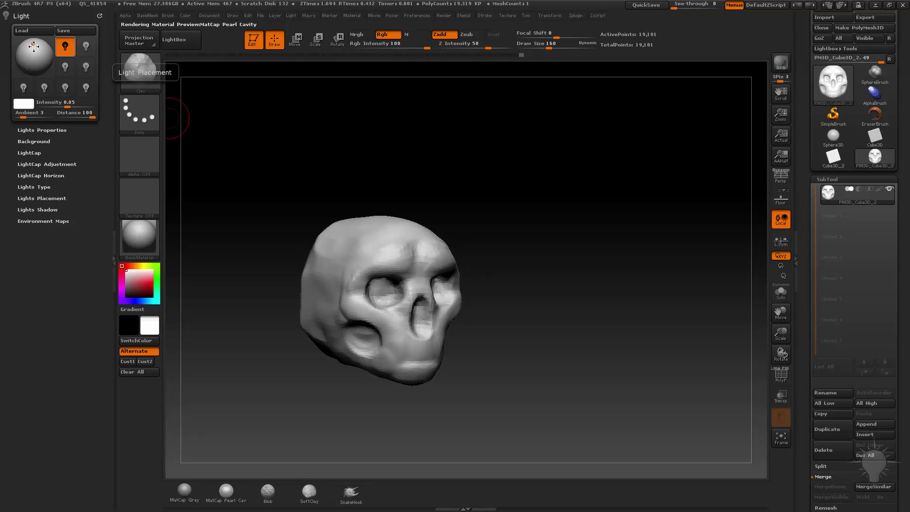
{"action": "mouse_move", "coordinate": [468, 120]}
{"action": "left_mouse_down"}
{"action": "mouse_move", "coordinate": [418, 113]}
{"action": "mouse_move", "coordinate": [502, 122]}
{"action": "mouse_move", "coordinate": [446, 128]}
{"action": "mouse_move", "coordinate": [457, 120]}
{"action": "left_mouse_up"}
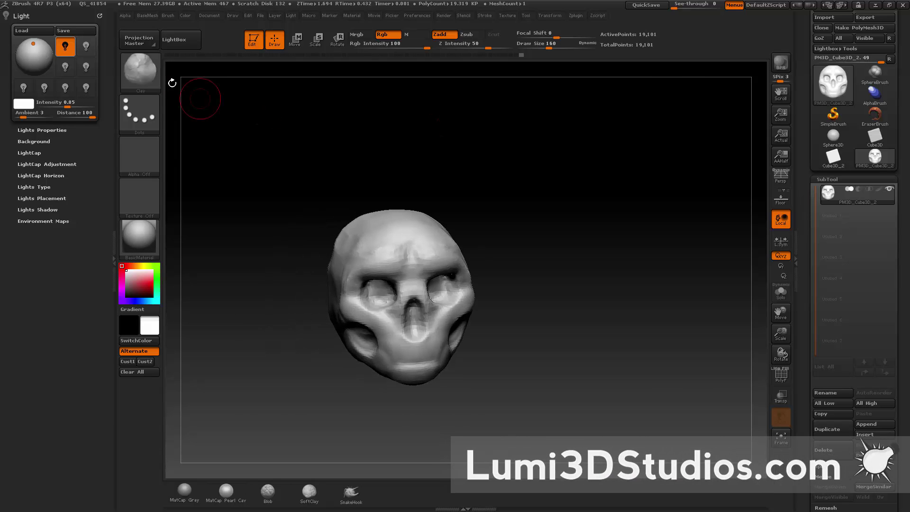
Open the material library and choose MatCap Gray for the skull.
{"action": "left_click", "coordinate": [150, 235]}
{"action": "left_click", "coordinate": [361, 247]}
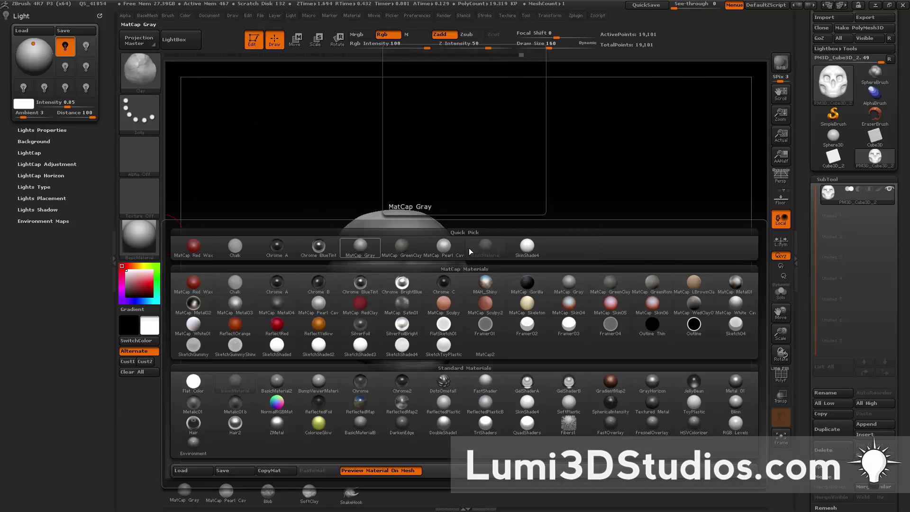